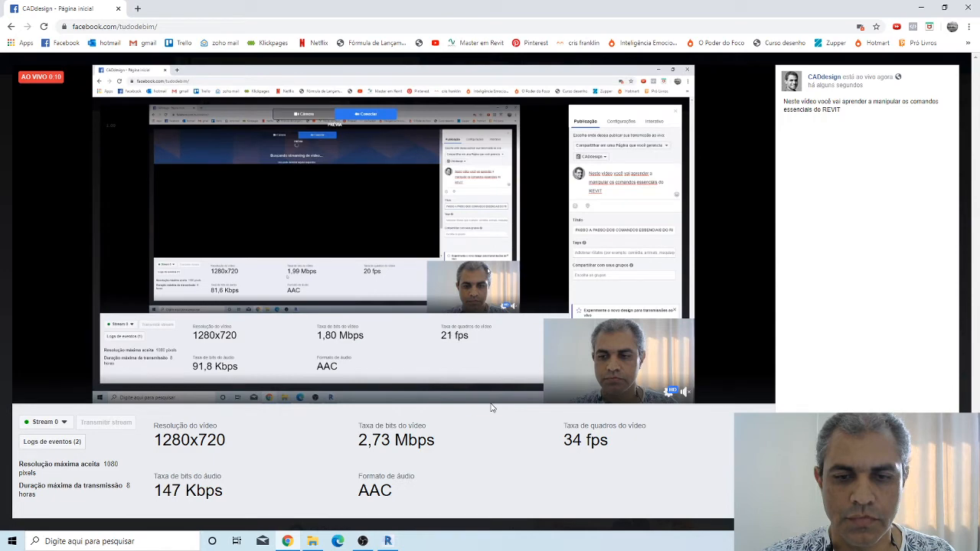
Switch to the Revit project with the Level 1 floor plan and display the architectural building tools
key(alt+Tab)
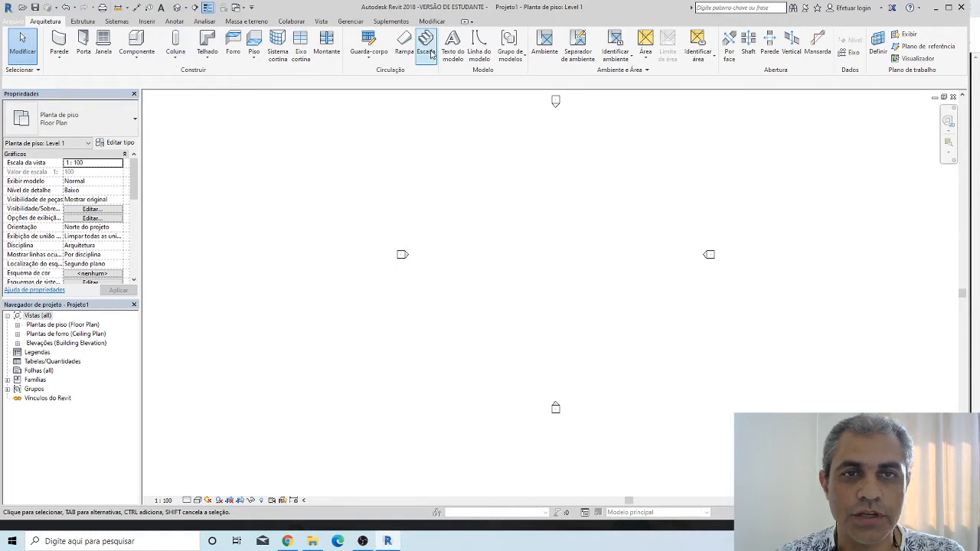
click(431, 22)
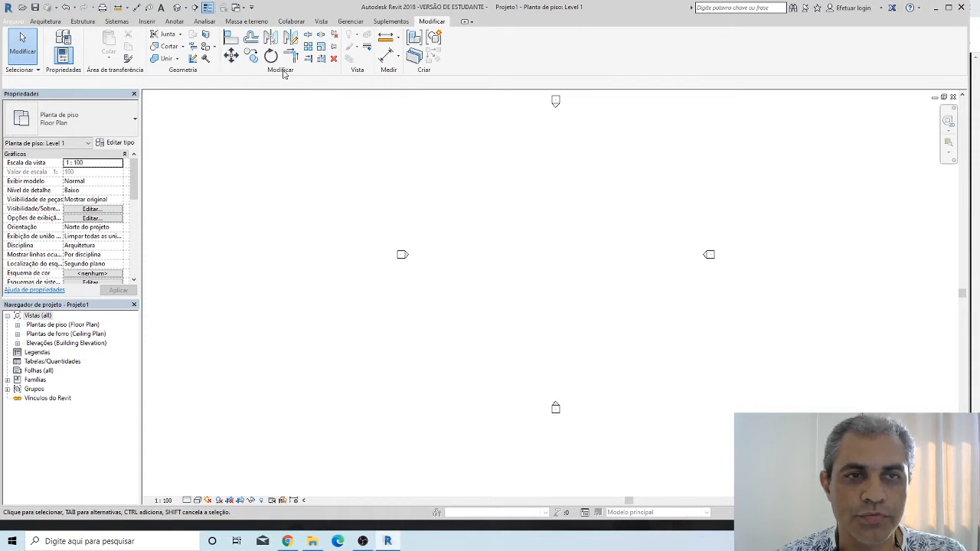
click(49, 23)
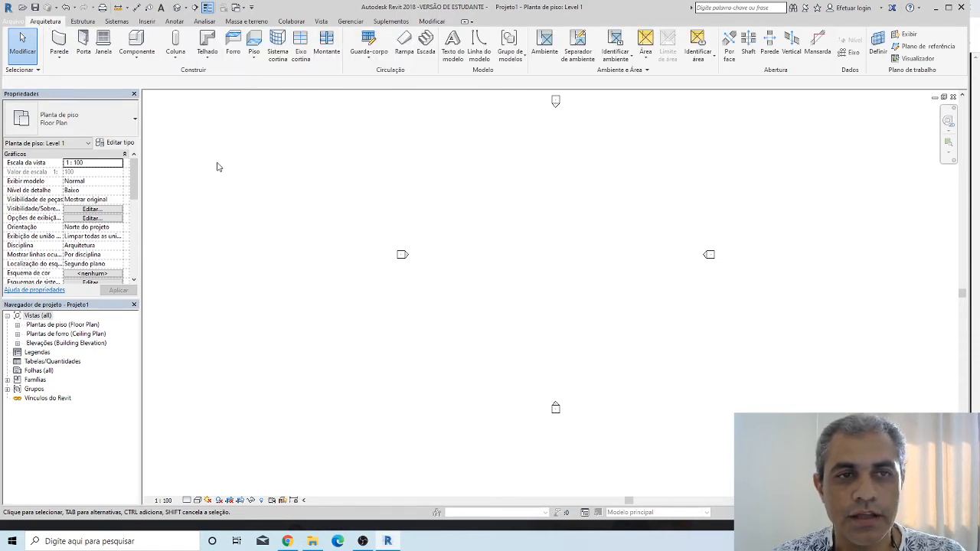
Sketch a rectangular floor boundary about 2100 by 1800 in the middle of the Level 1 plan, and discard the sketch
click(256, 47)
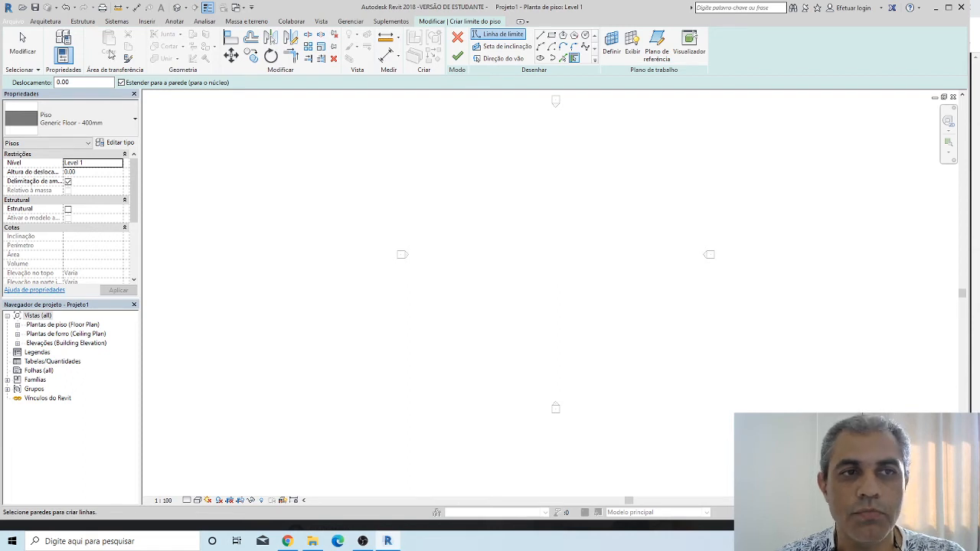
click(552, 35)
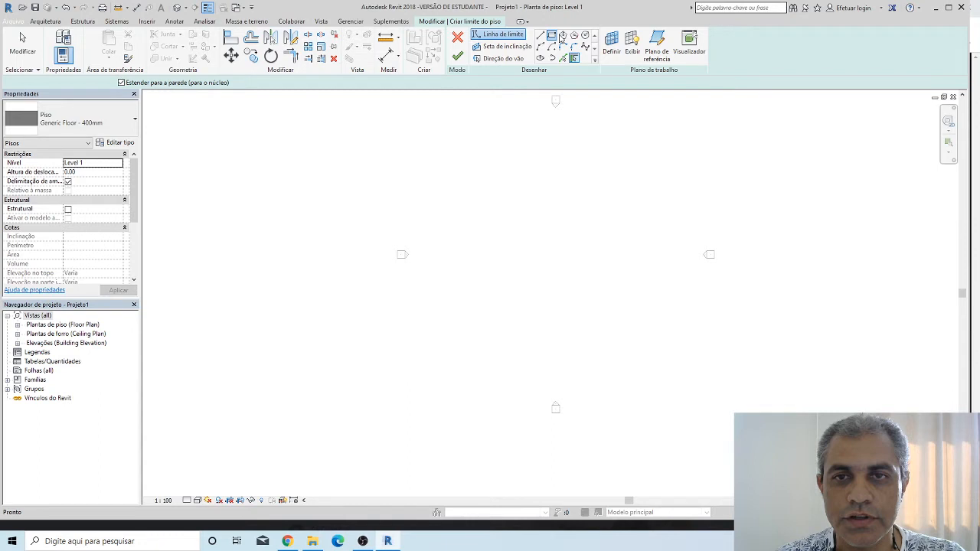
click(553, 36)
click(505, 183)
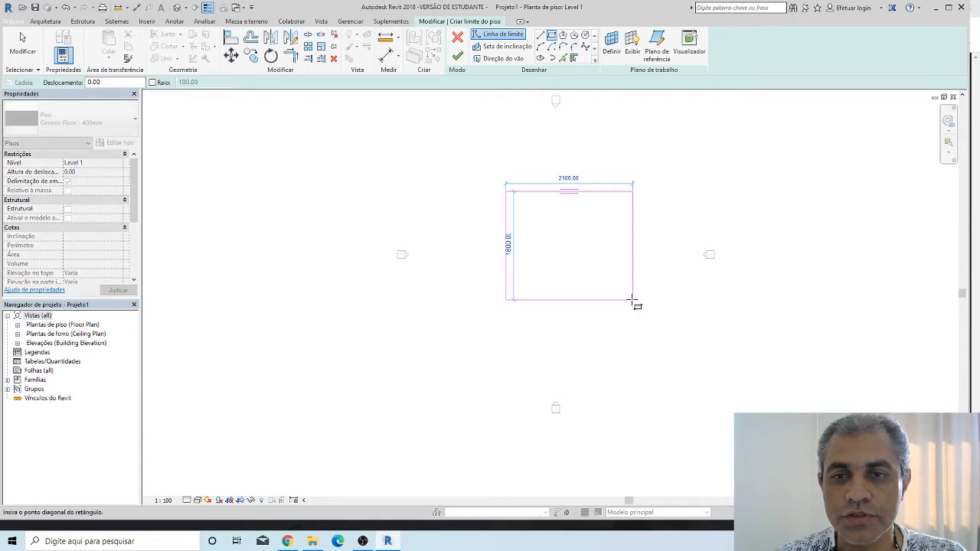
click(632, 300)
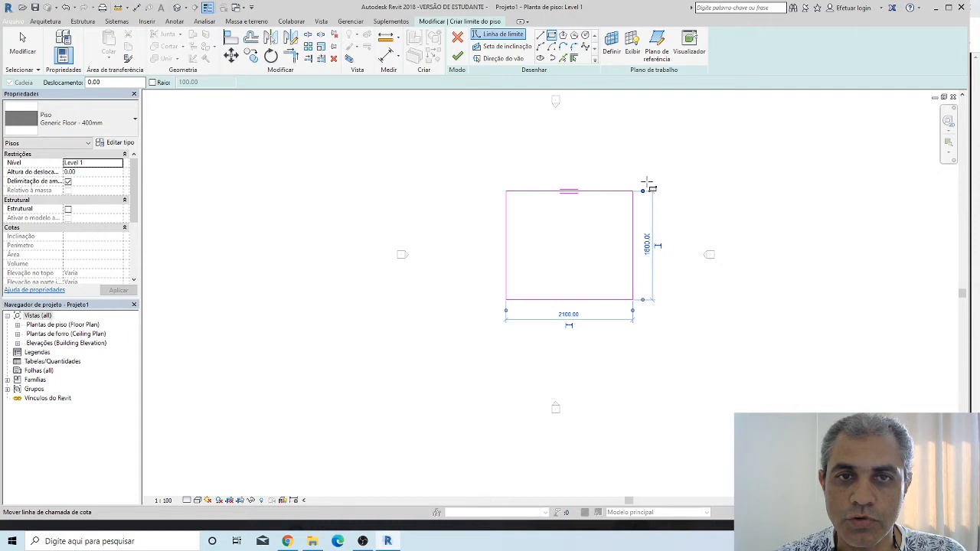
click(45, 20)
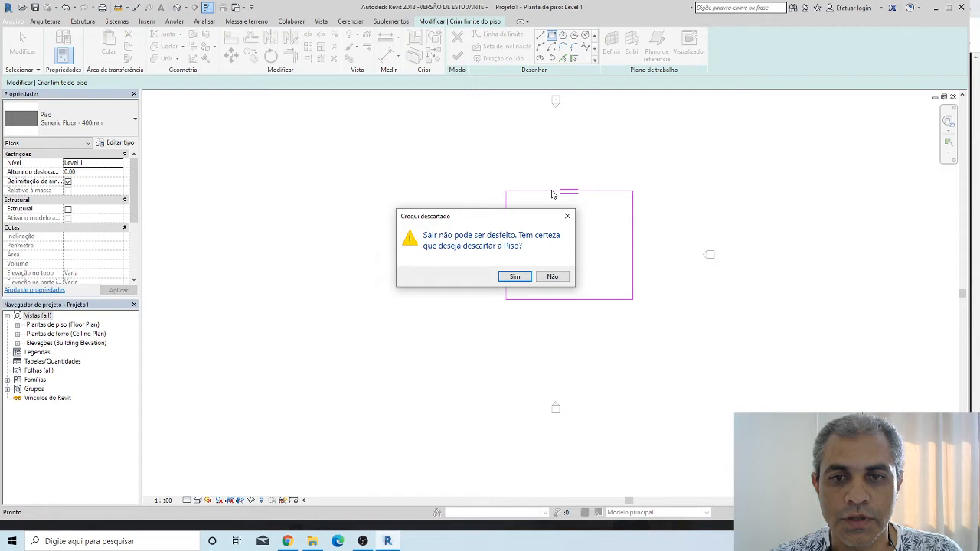
key(Return)
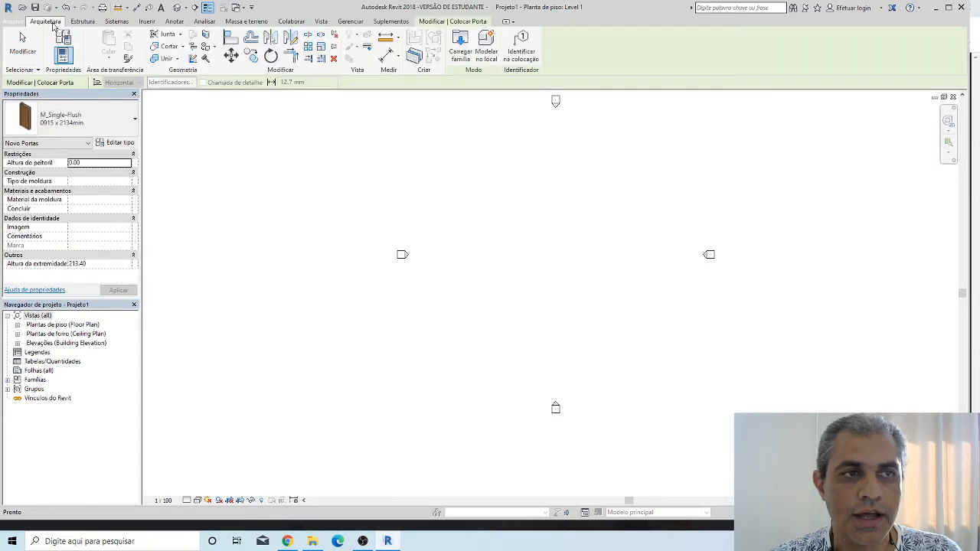
click(45, 21)
click(207, 40)
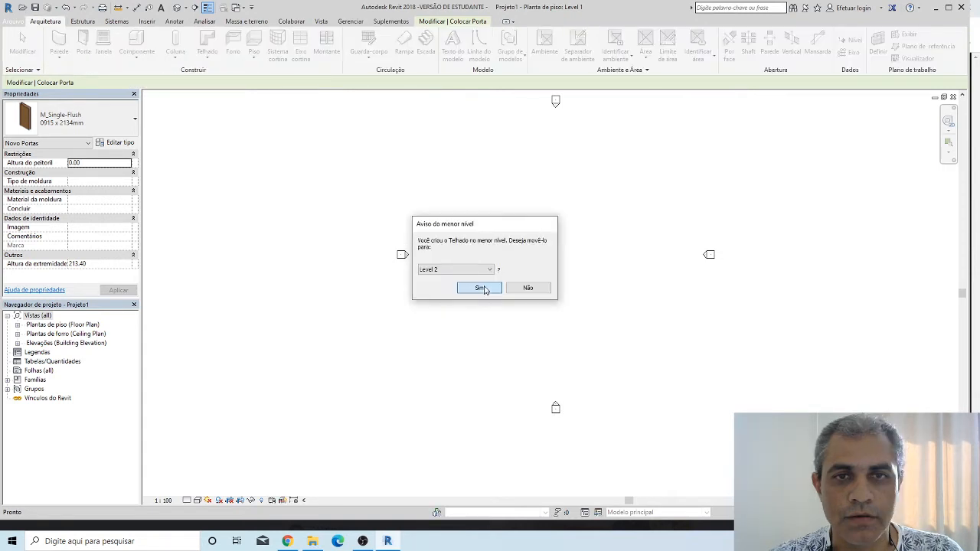
click(483, 287)
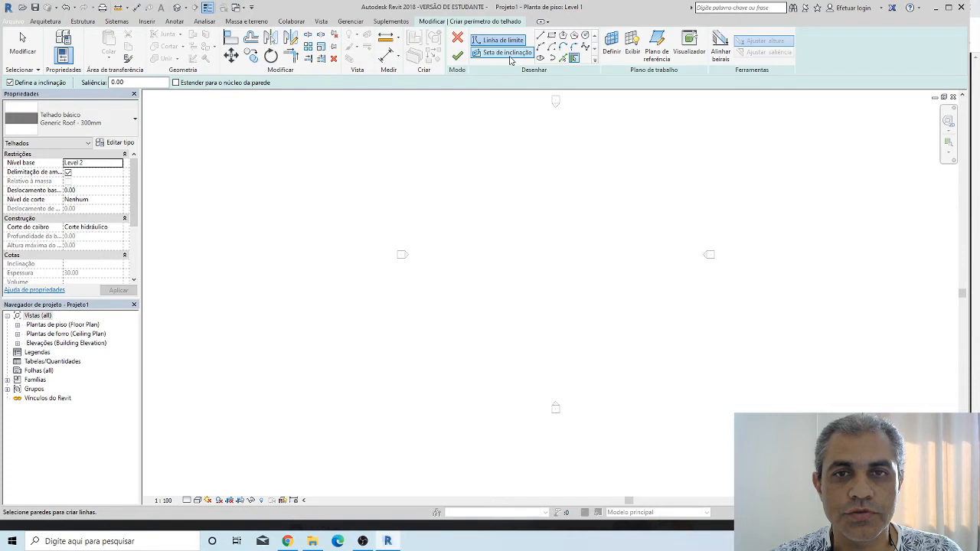
click(457, 37)
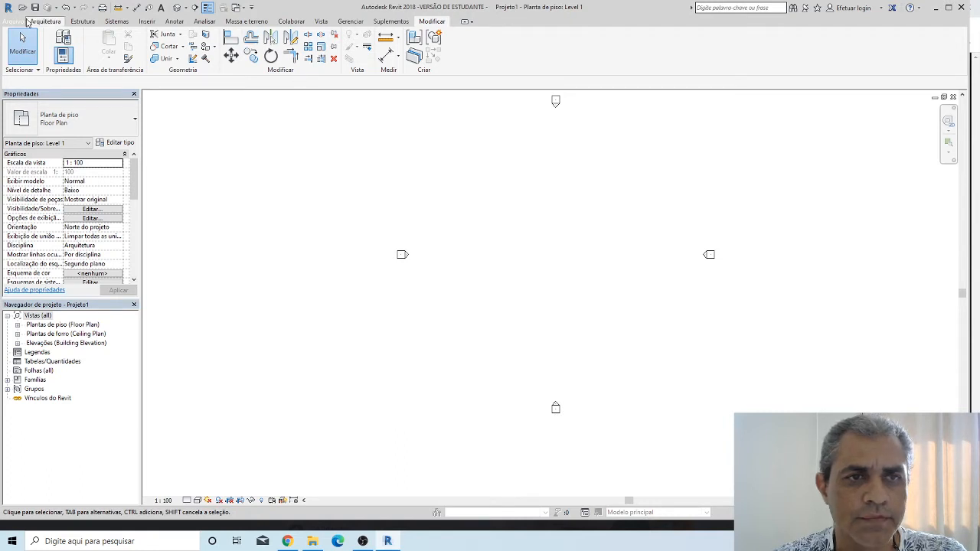
Draw two separate Generic - 200mm walls between the elevation markers: a short horizontal one and a vertical one below it
click(50, 24)
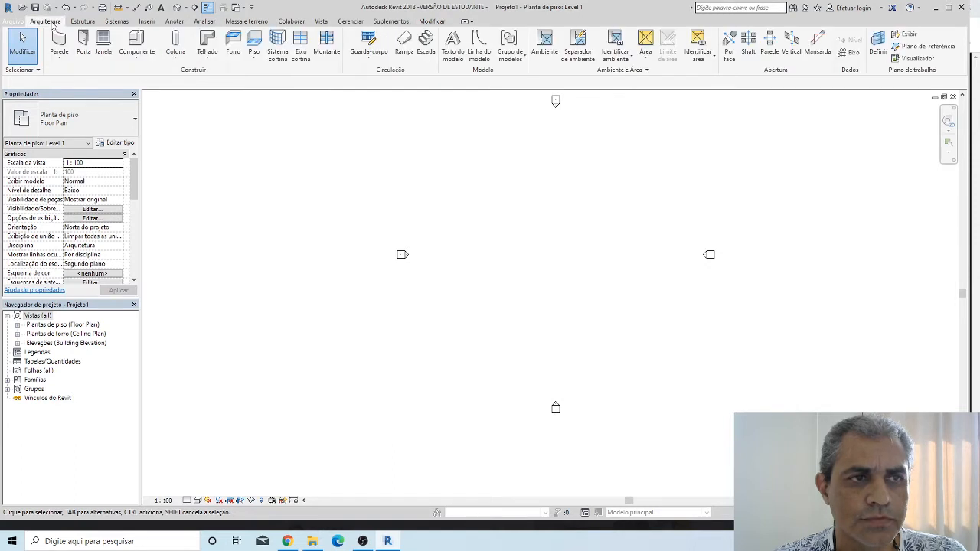
click(60, 44)
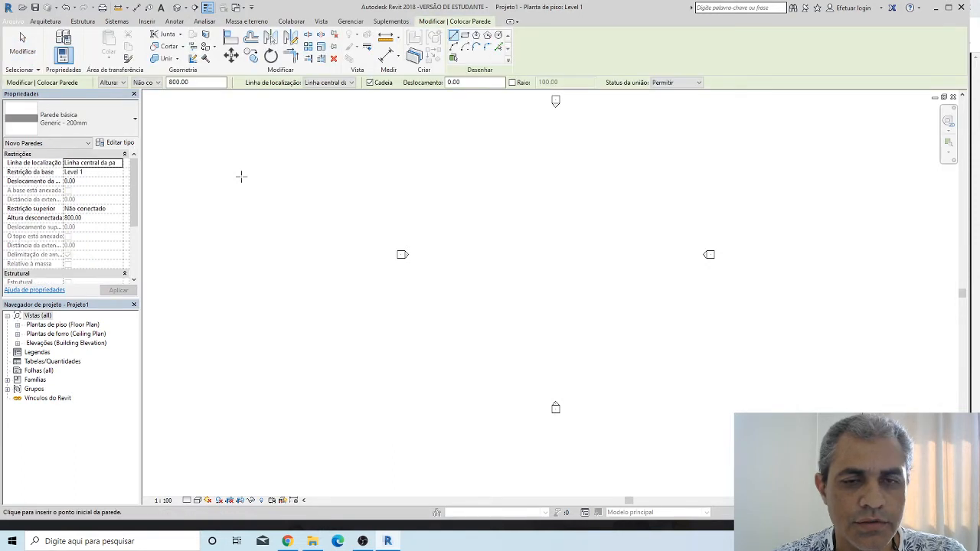
click(471, 193)
click(558, 234)
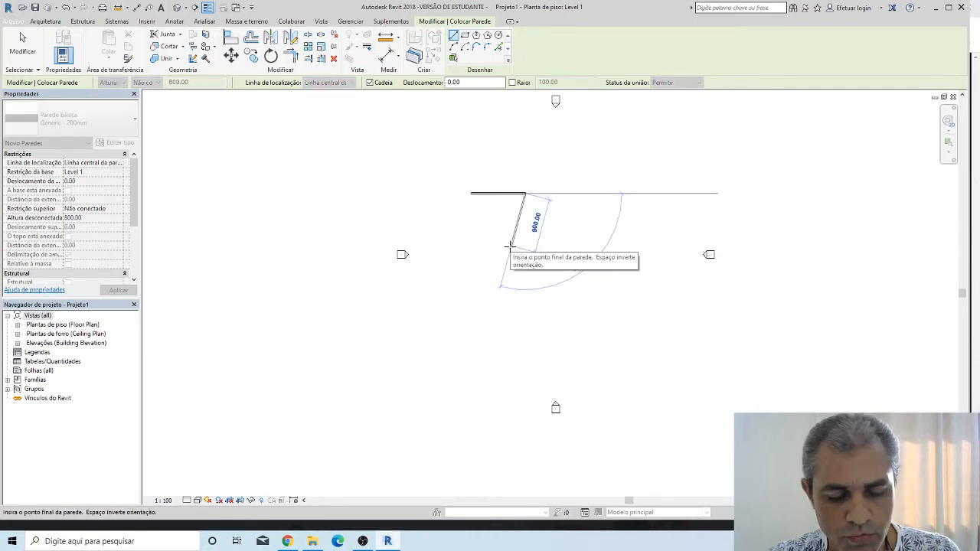
key(Escape)
click(498, 211)
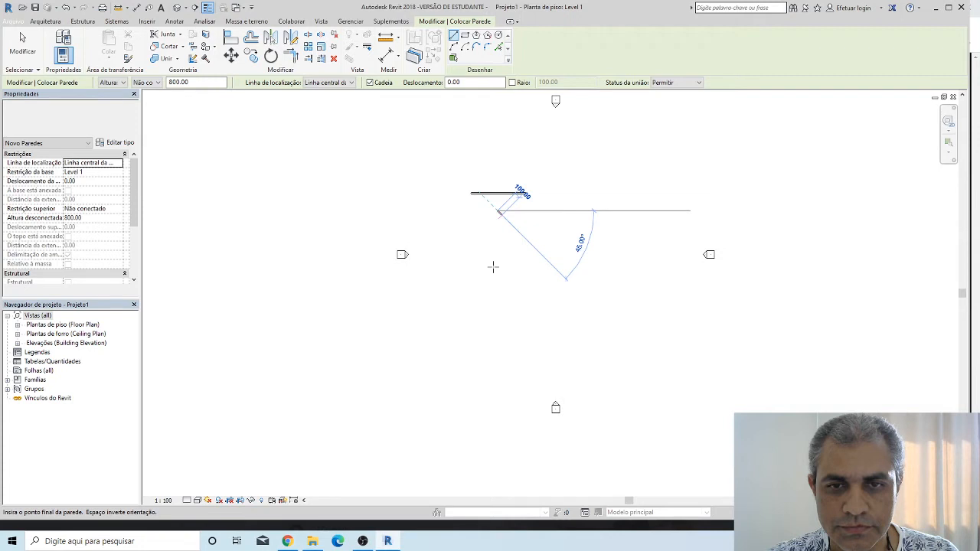
click(497, 269)
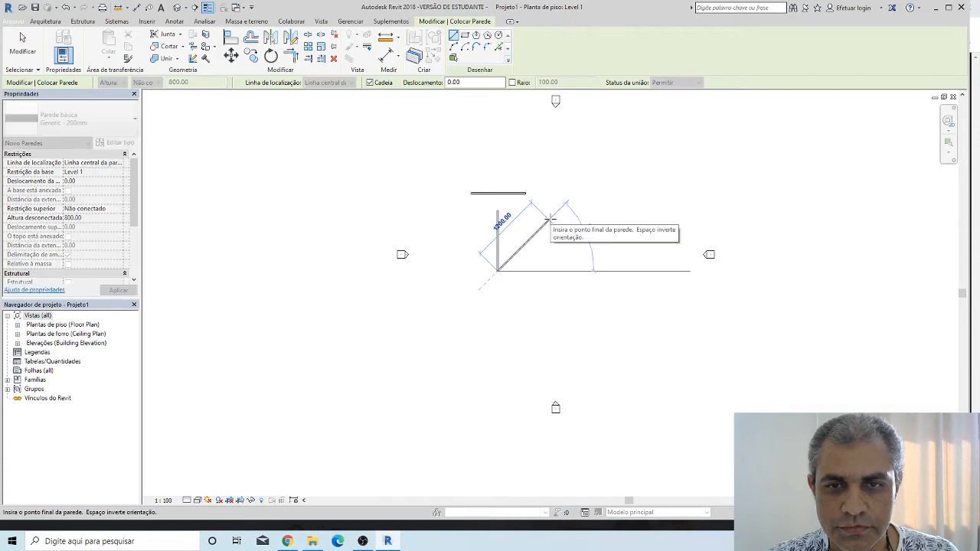
Draw a slightly sloping wall east of the vertical wall and a horizontal wall above it, and end wall placement
key(Escape)
click(543, 220)
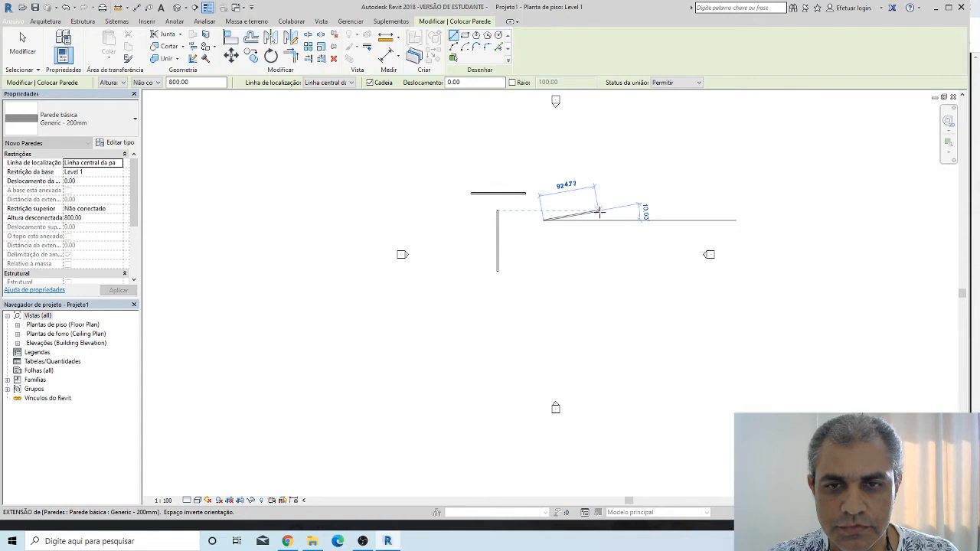
click(617, 224)
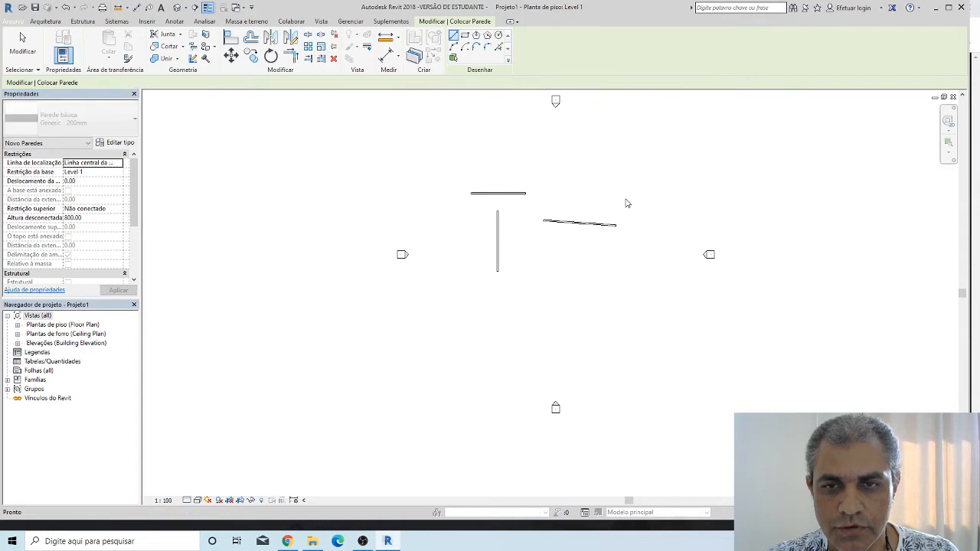
click(609, 179)
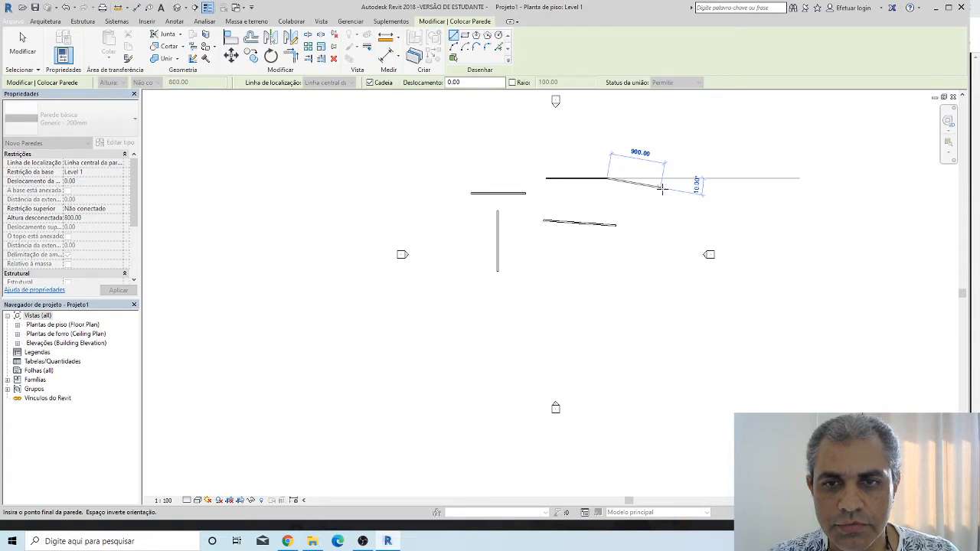
key(Escape)
key(Escape)
scroll(543, 199, up, 3)
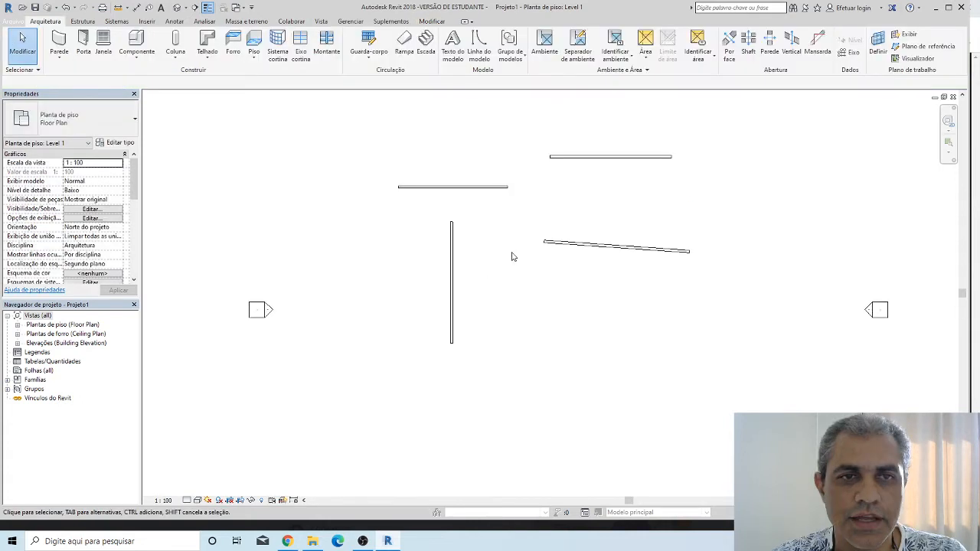
scroll(531, 219, down, 1)
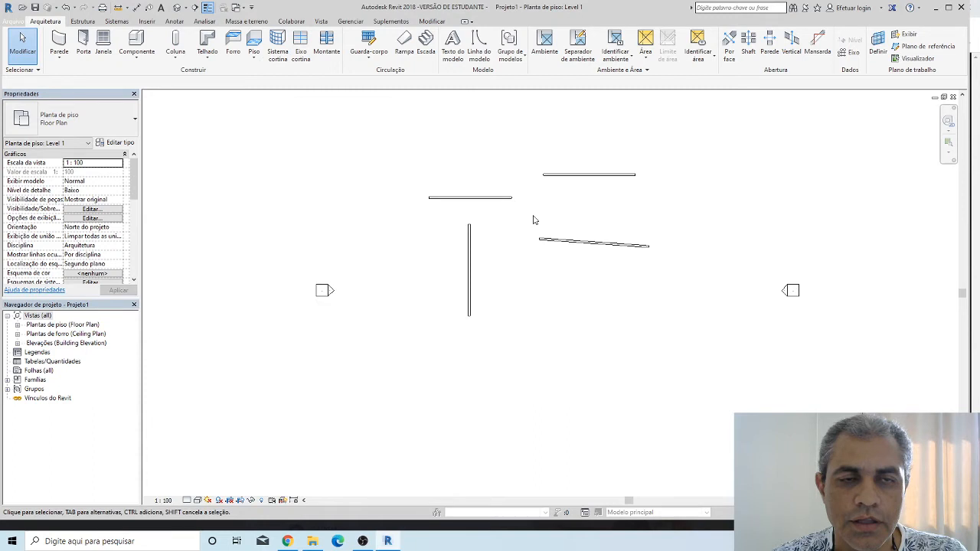
Align the upper-right horizontal wall with the upper face of the left horizontal wall, and undo the alignment
click(435, 22)
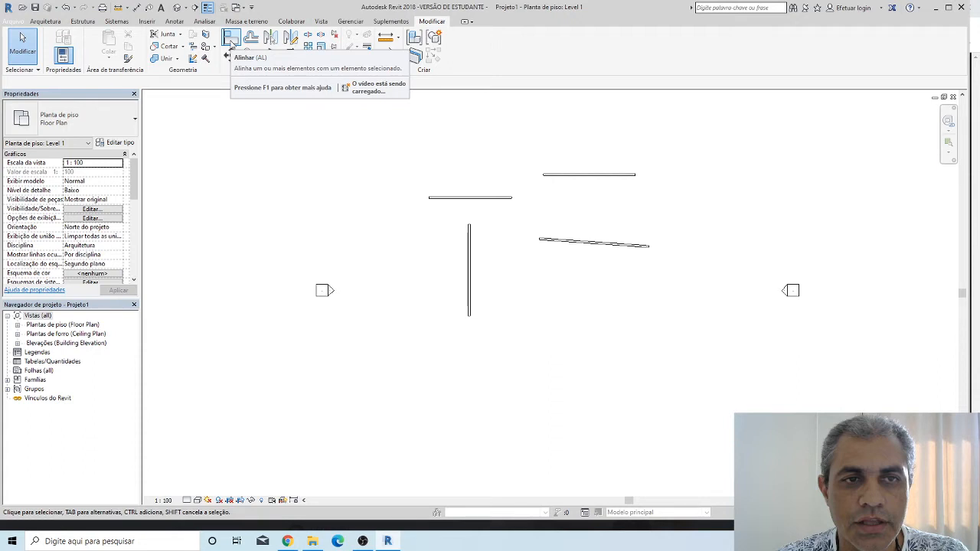
scroll(562, 199, up, 3)
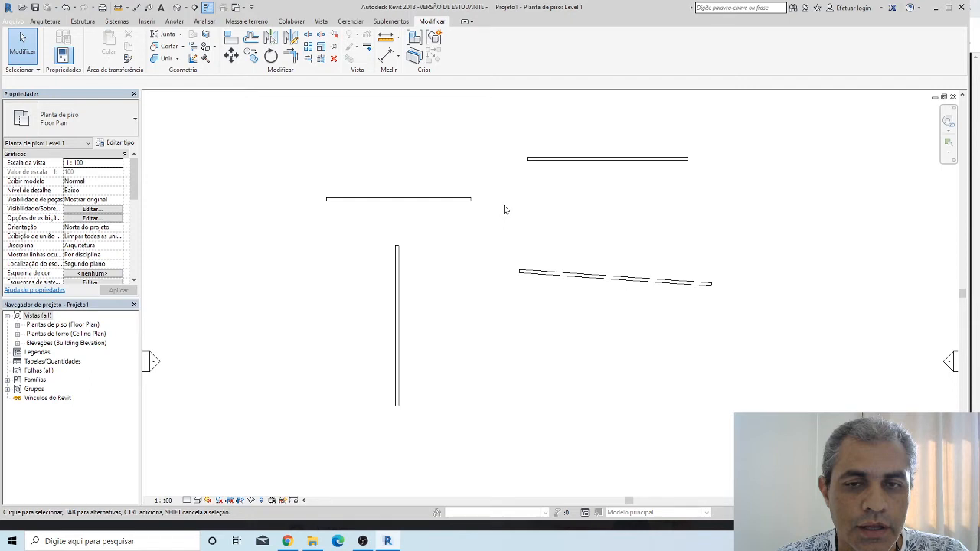
click(231, 38)
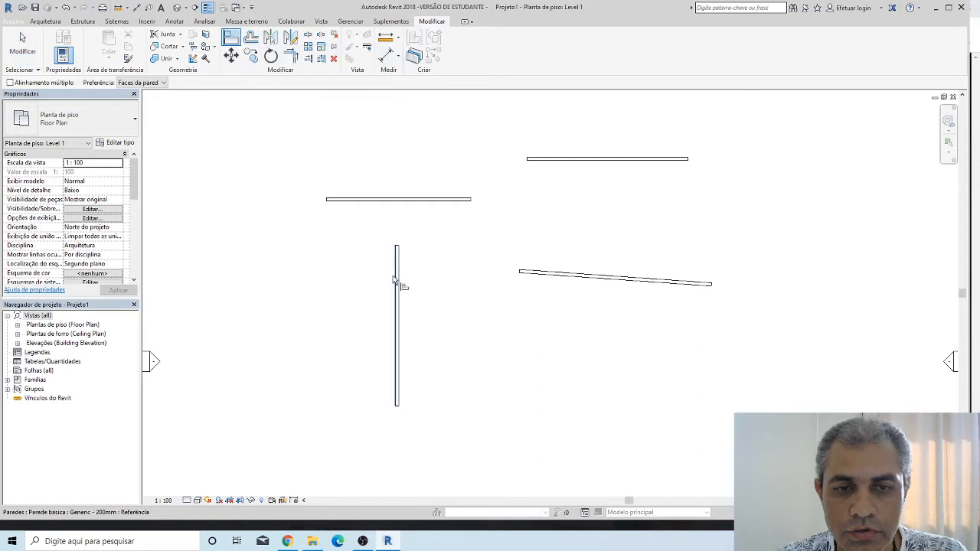
click(407, 201)
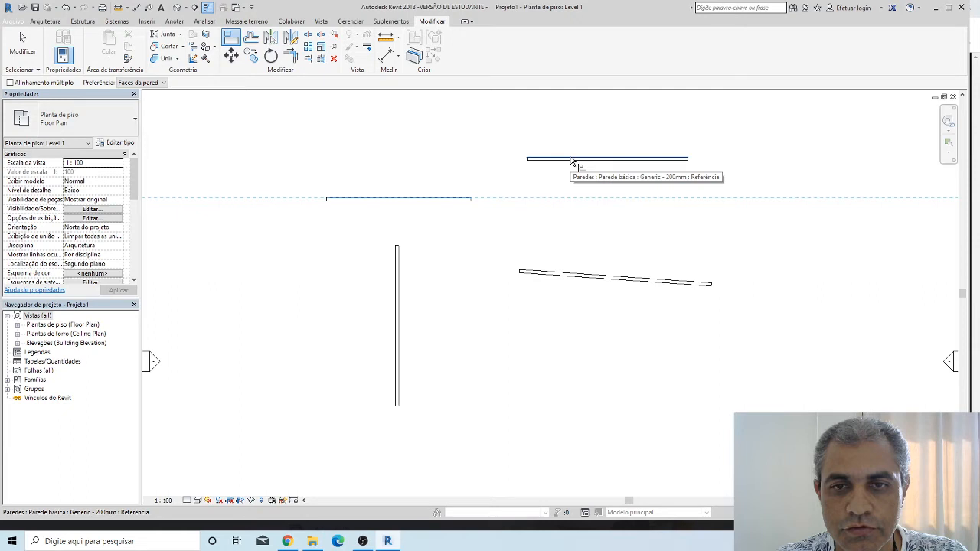
click(571, 161)
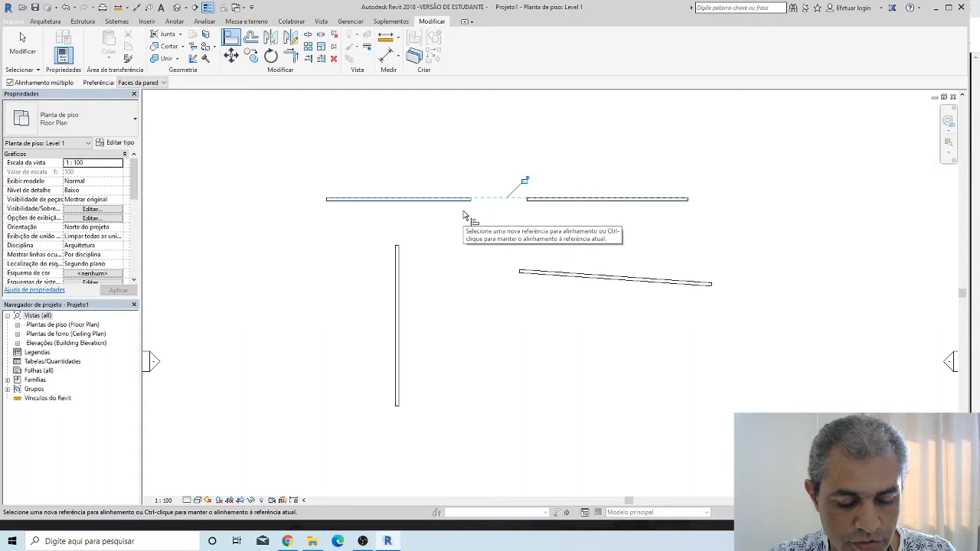
key(ctrl+z)
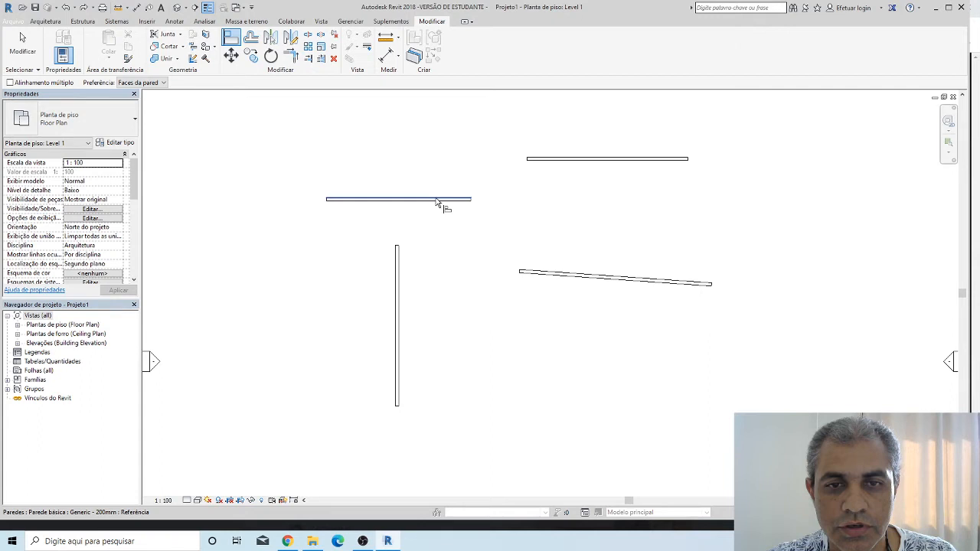
Align the sloping wall with the upper face of the left horizontal wall and end the Align command
click(437, 200)
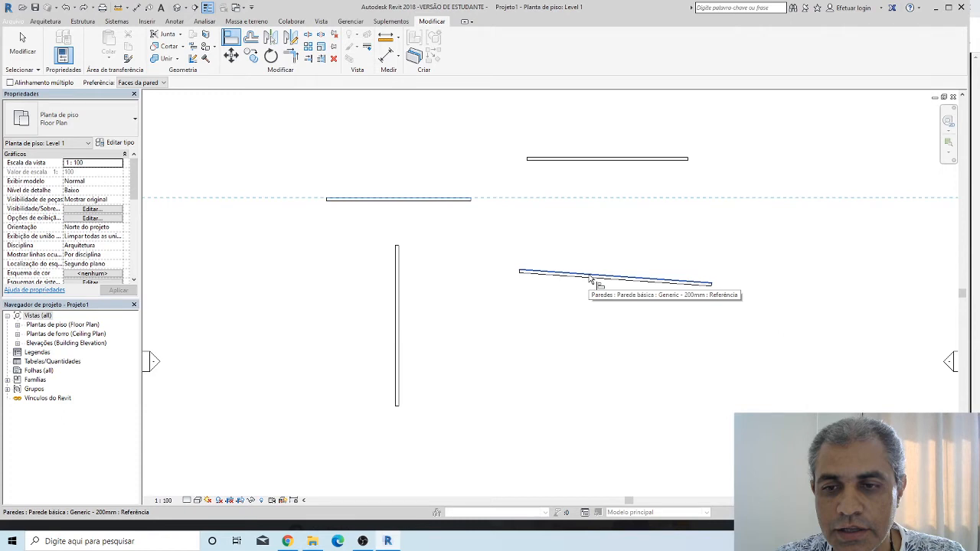
click(591, 279)
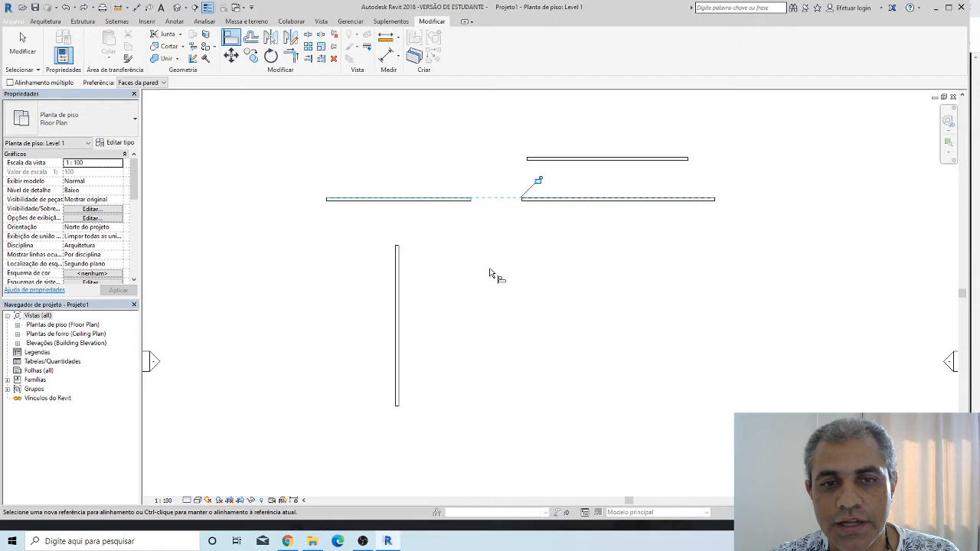
key(Escape)
key(Escape)
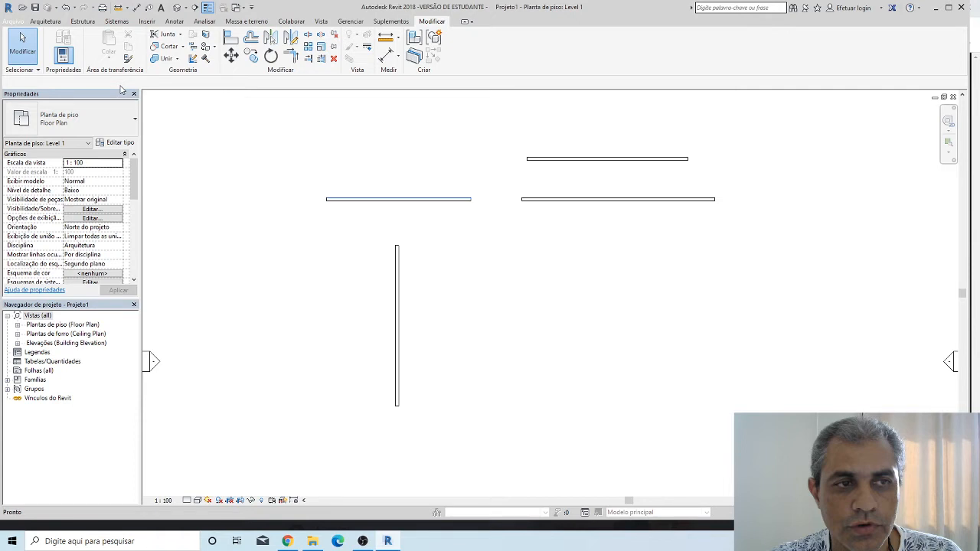
Align the upper-right wall to the left horizontal wall's centreline, using Align with the preference Linhas centrais
key(a)
key(l)
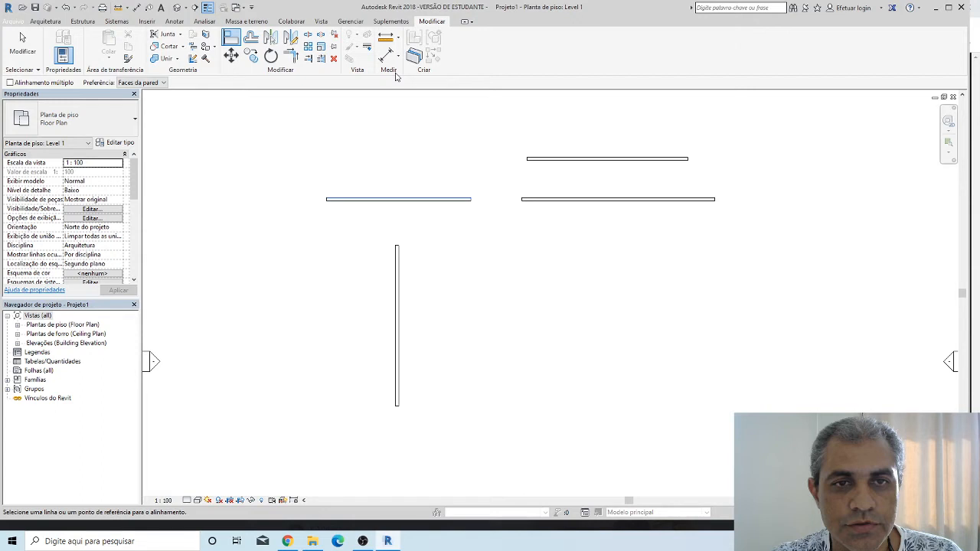
click(163, 82)
click(141, 92)
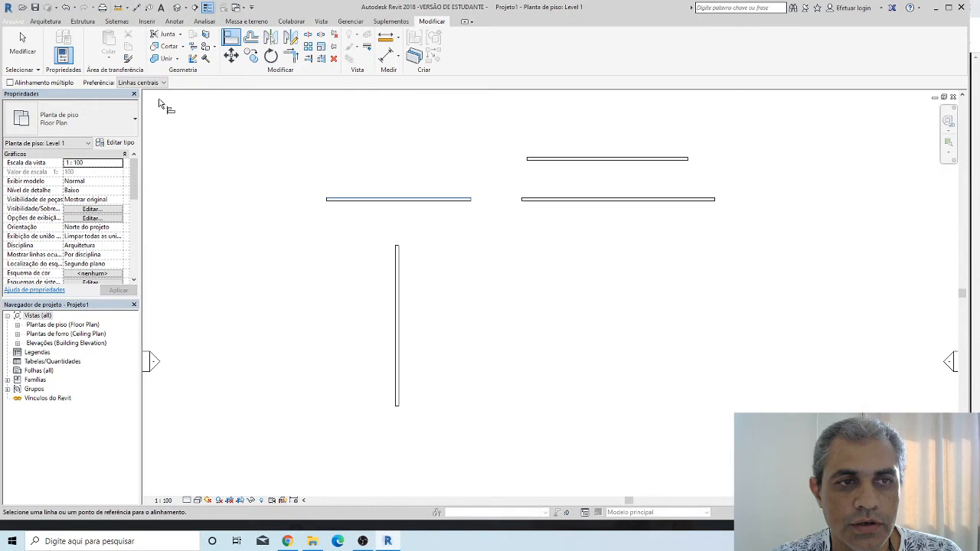
scroll(449, 202, up, 1)
middle_drag(449, 202, 346, 193)
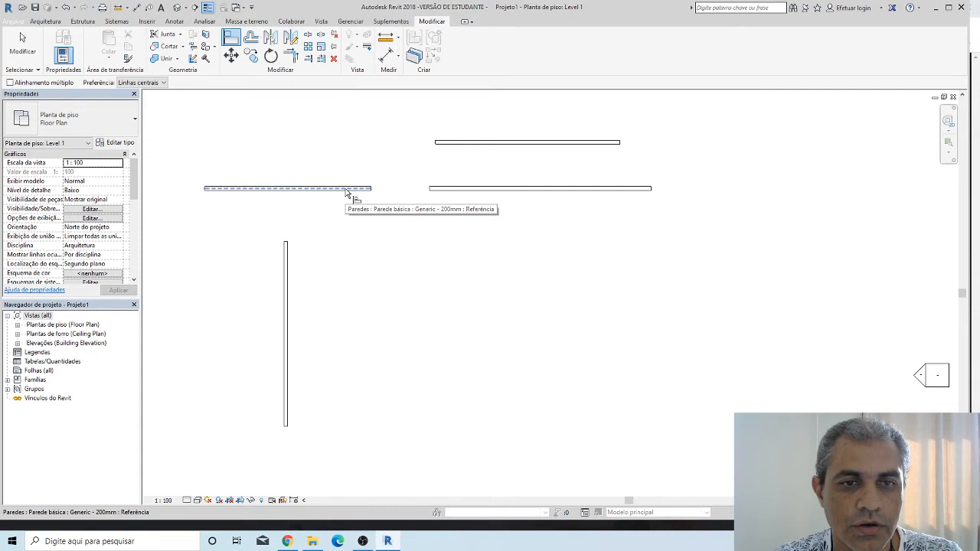
click(346, 190)
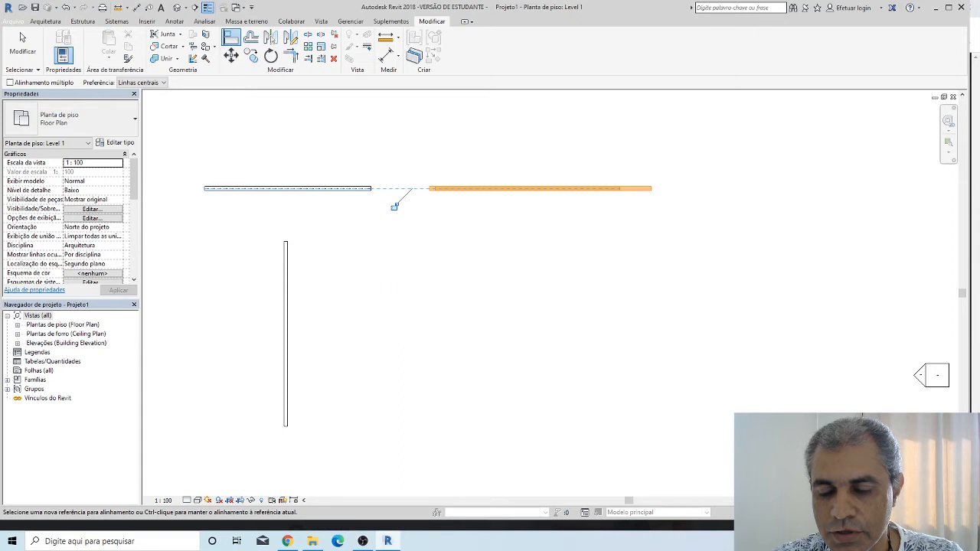
Undo the last alignment, align the upper wall to the left wall's centreline with Alinhamento múltiplo enabled, end Align, and undo that alignment
key(ctrl+z)
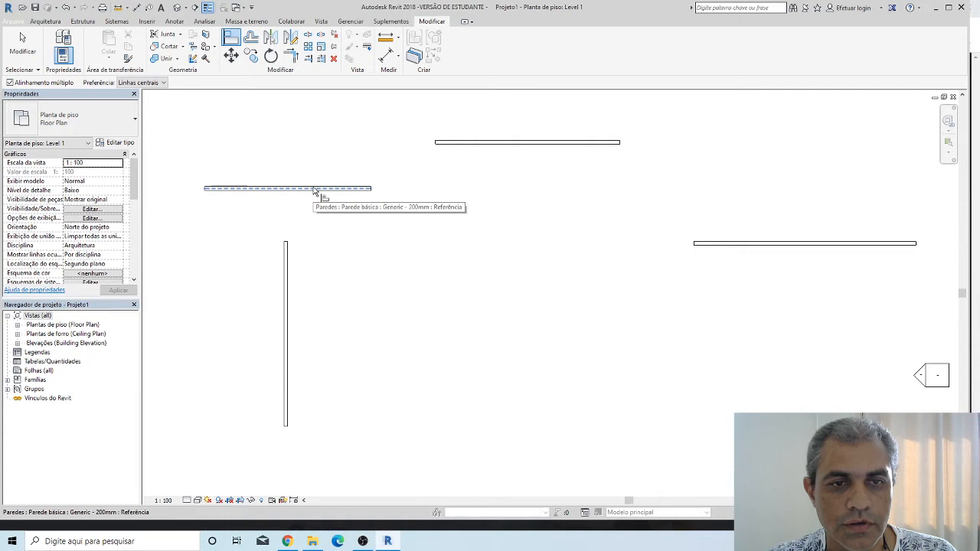
click(315, 189)
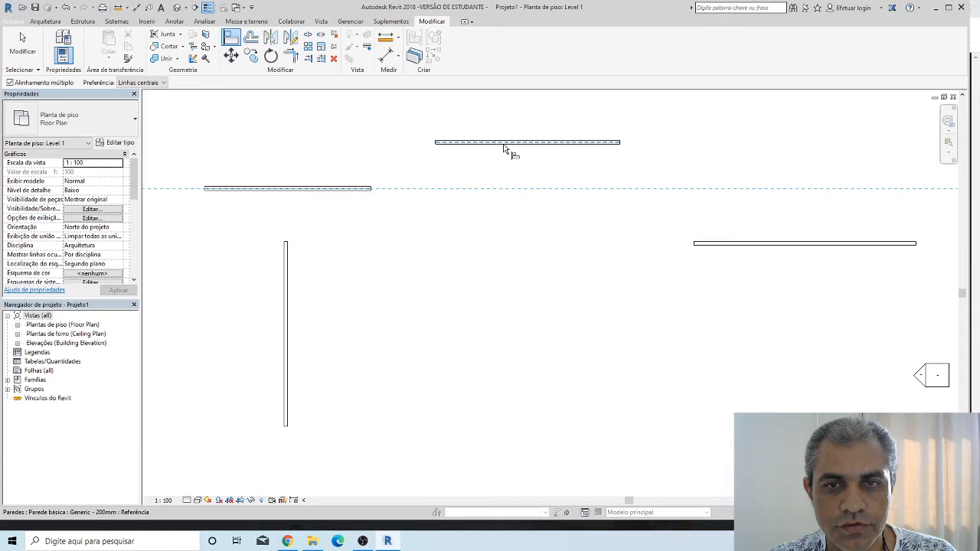
click(504, 147)
key(Escape)
key(Escape)
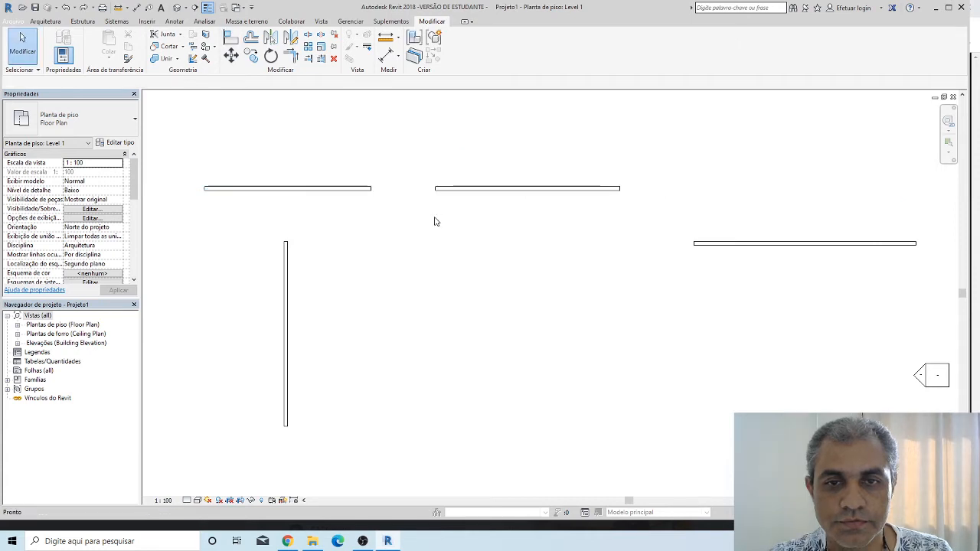
key(ctrl+z)
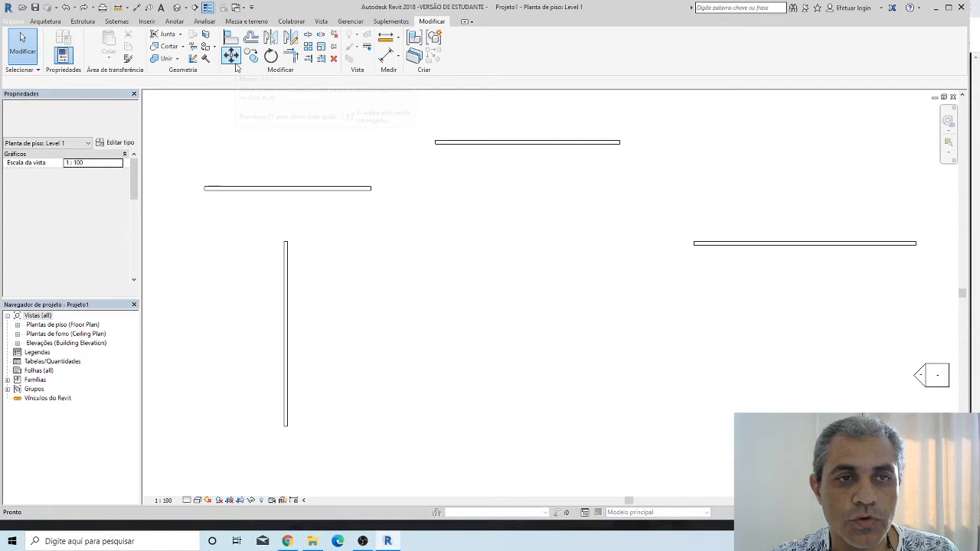
Move the left horizontal wall straight up, slightly above the level of the upper-right wall, and clear the selection
click(353, 192)
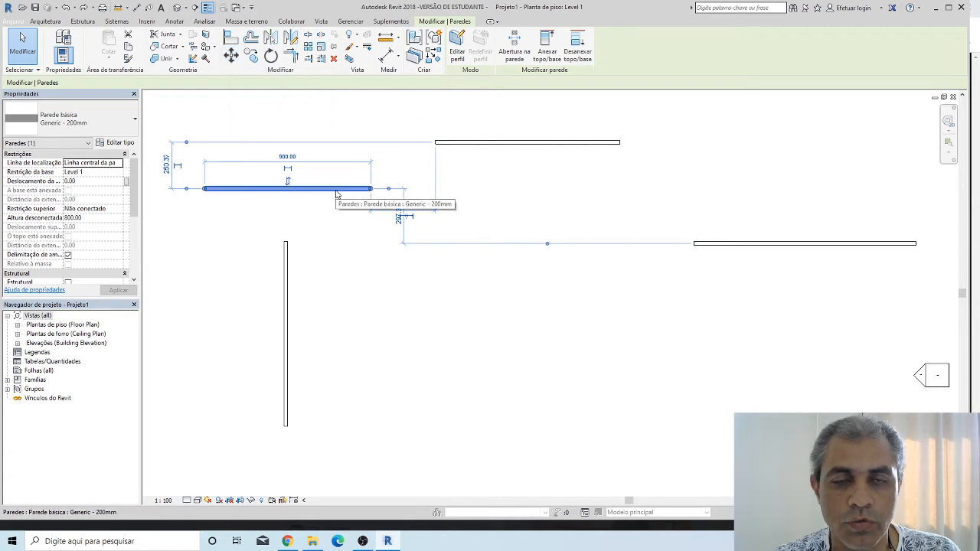
click(230, 56)
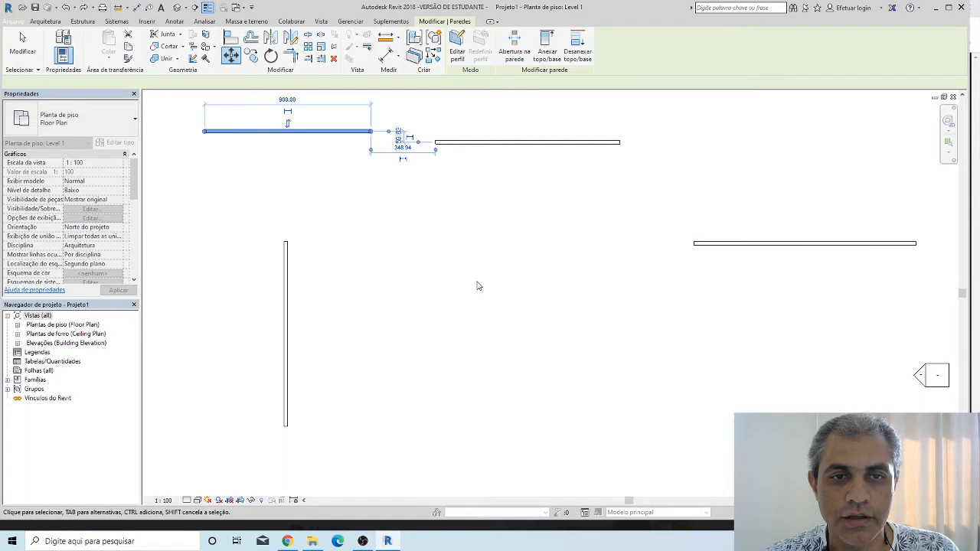
click(477, 285)
Move the upper-right horizontal wall down, to between the left horizontal wall and the far-right wall
click(466, 143)
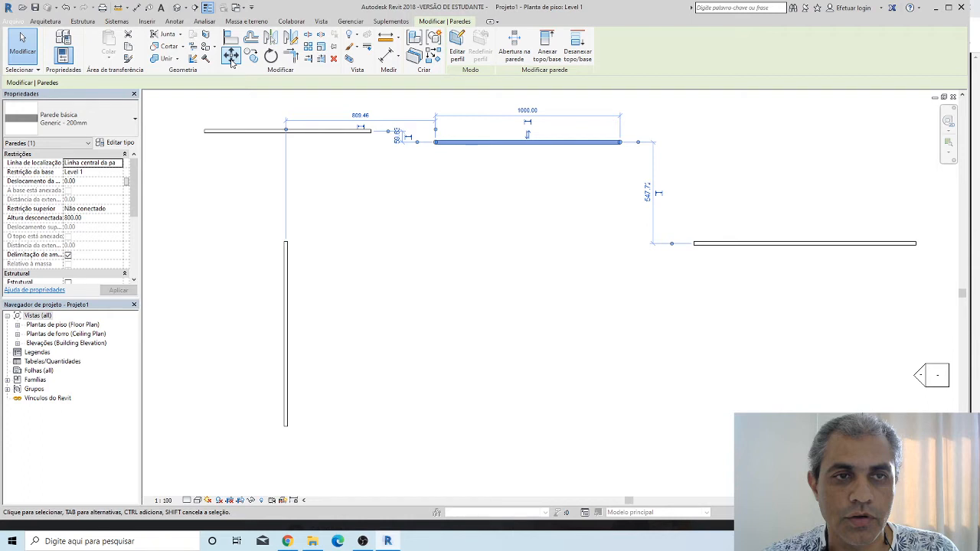
click(232, 55)
click(527, 141)
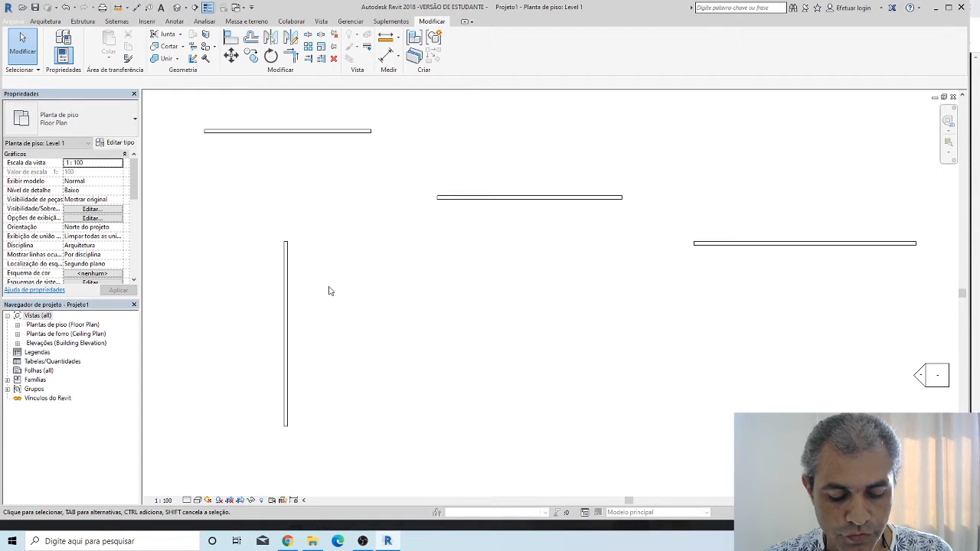
Join the middle horizontal wall and the vertical wall in a corner with Trim/Extend to Corner
click(290, 56)
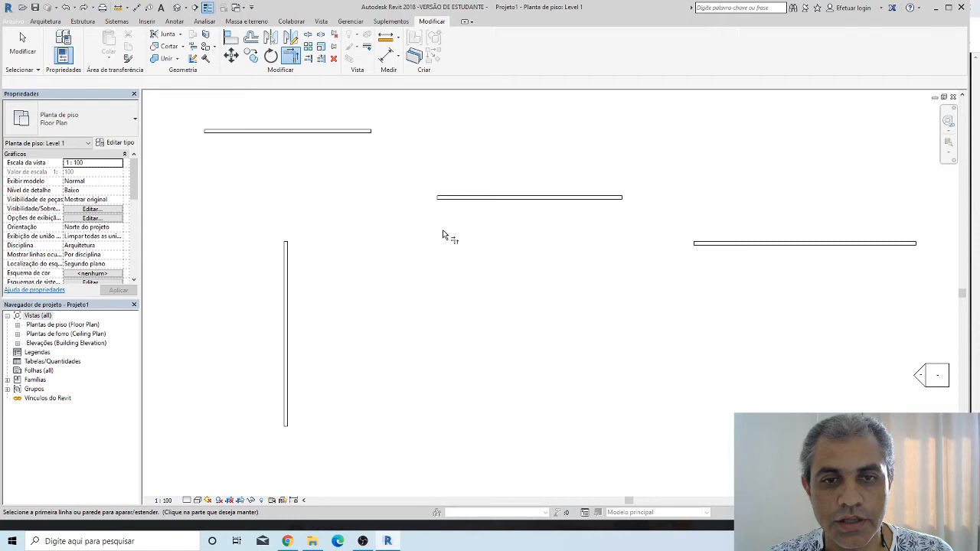
click(448, 197)
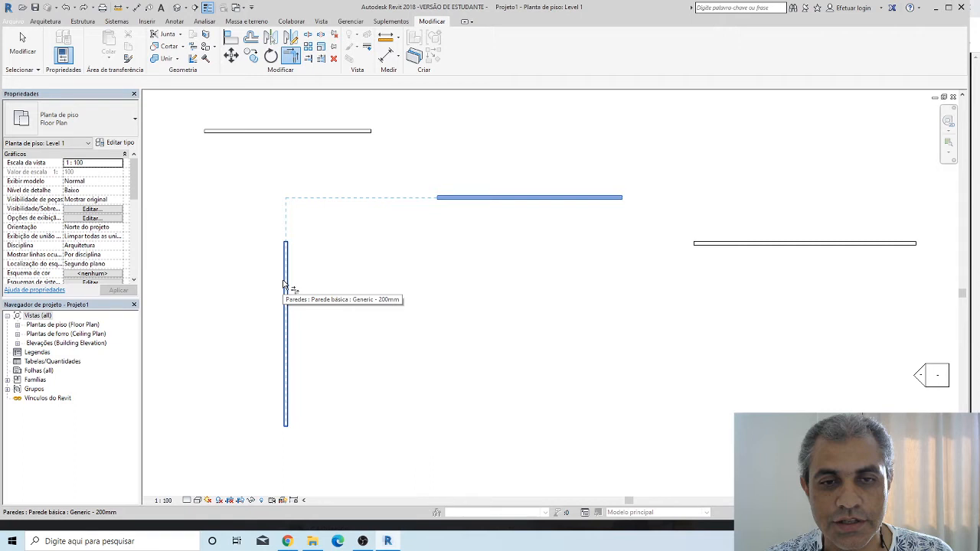
click(283, 285)
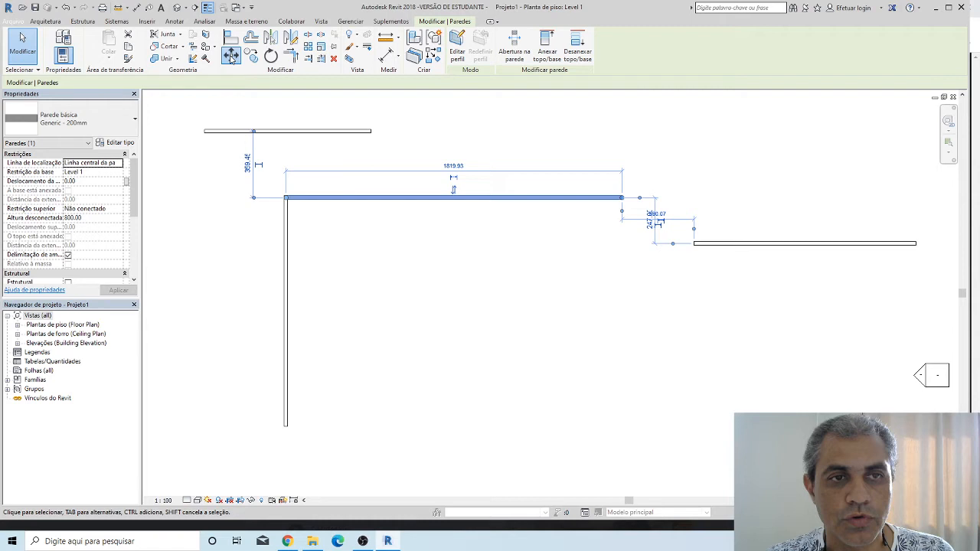
Move the horizontal wall of the new corner 500 straight down with the Move command
click(231, 55)
click(454, 197)
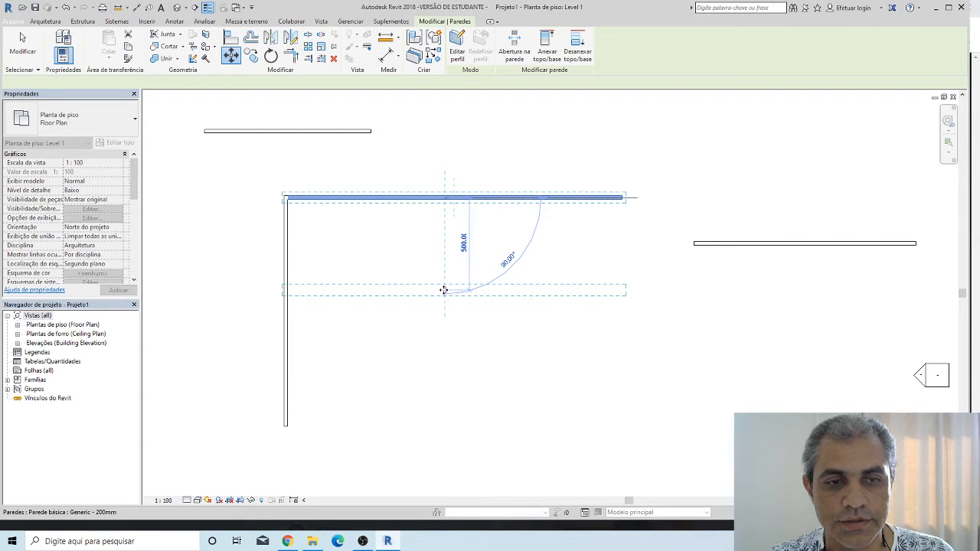
click(443, 290)
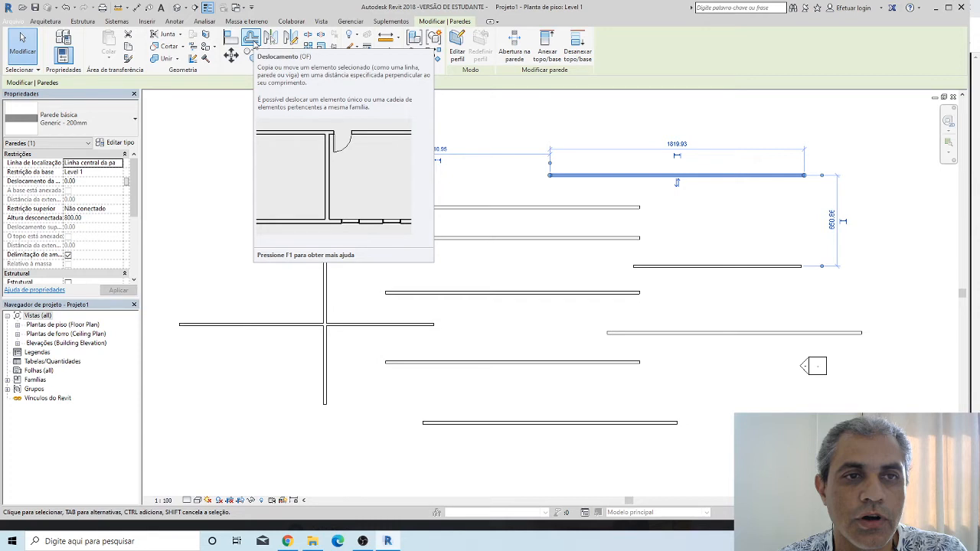
Offset the vertical wall 300 to the east with the Numérico method and Copiar disabled
click(252, 40)
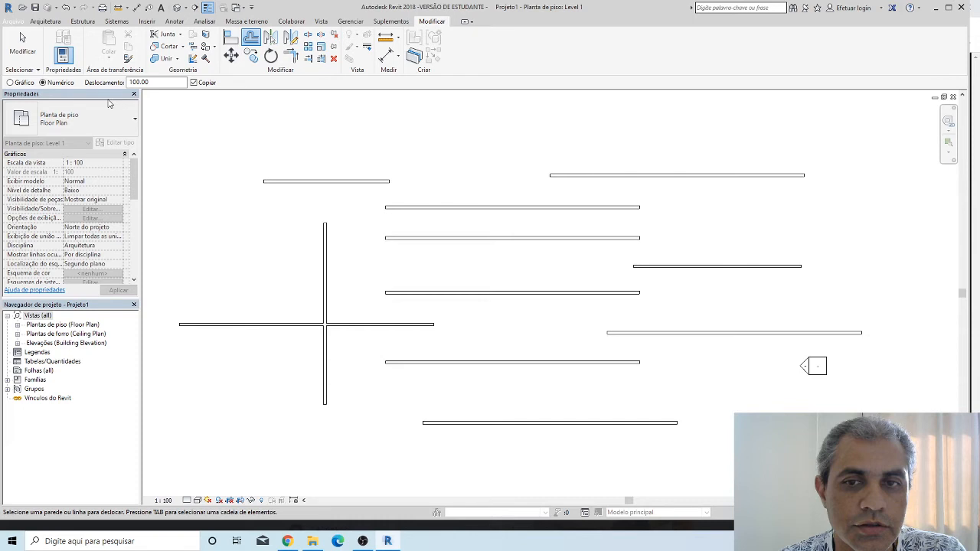
double_click(141, 82)
text(300)
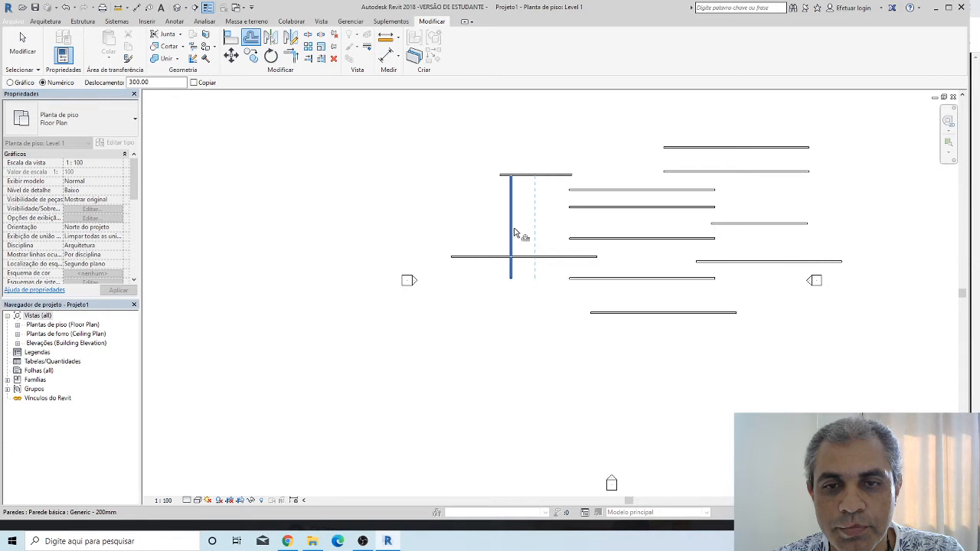
click(514, 233)
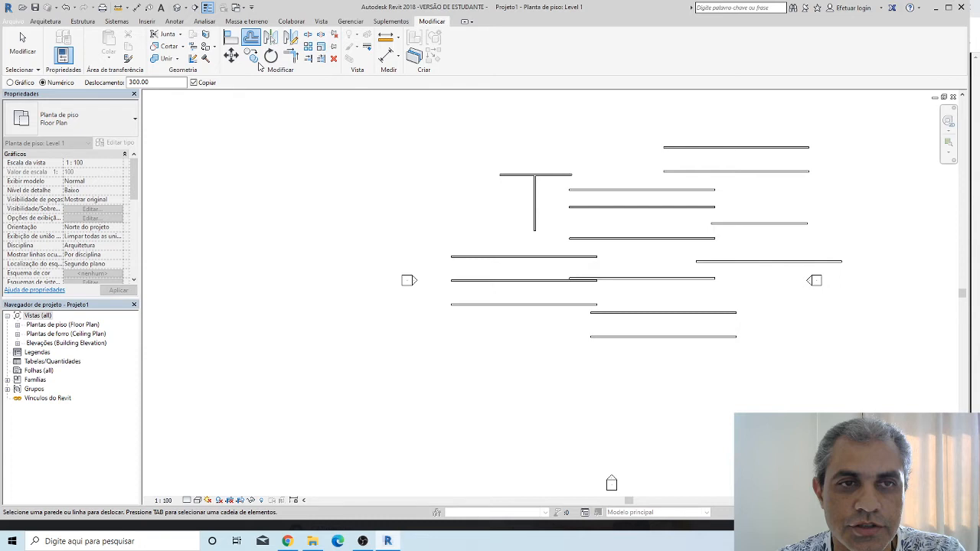
Offset a copy of the vertical wall 300 to the west using the Gráfico method with Copiar enabled
scroll(667, 208, down, 1)
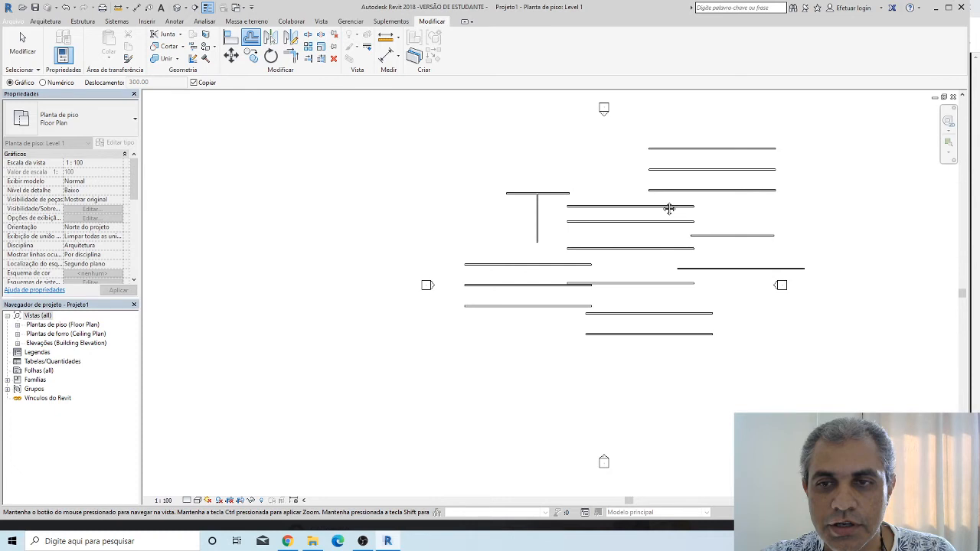
scroll(669, 207, up, 1)
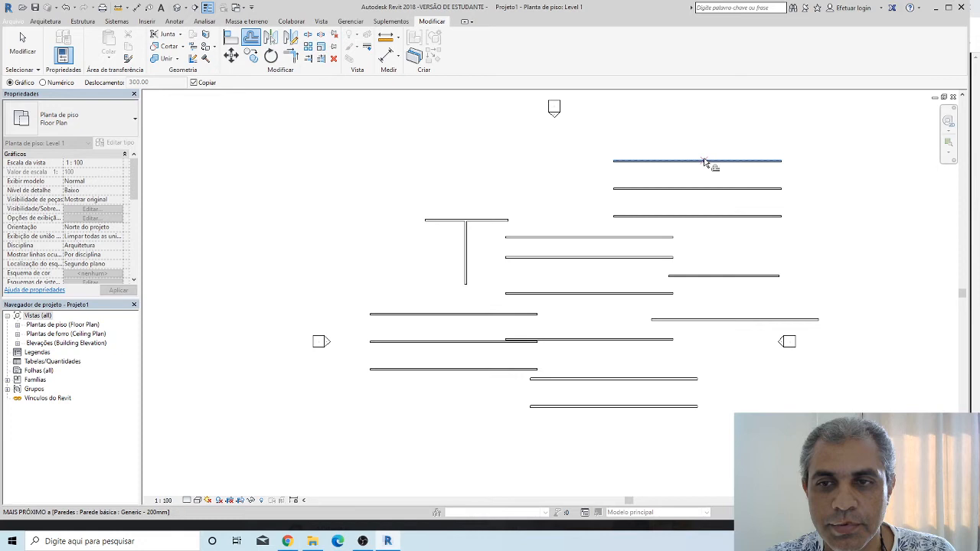
click(705, 162)
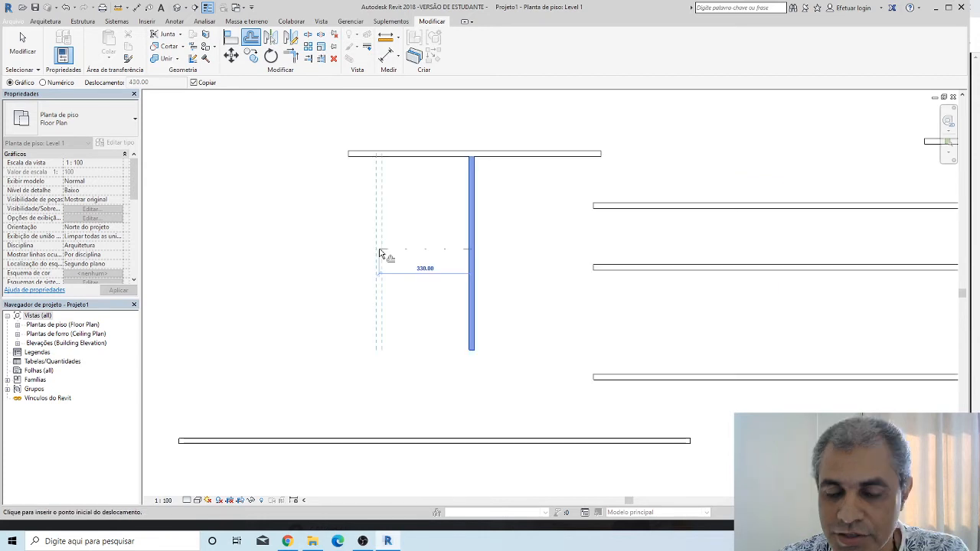
text(3)
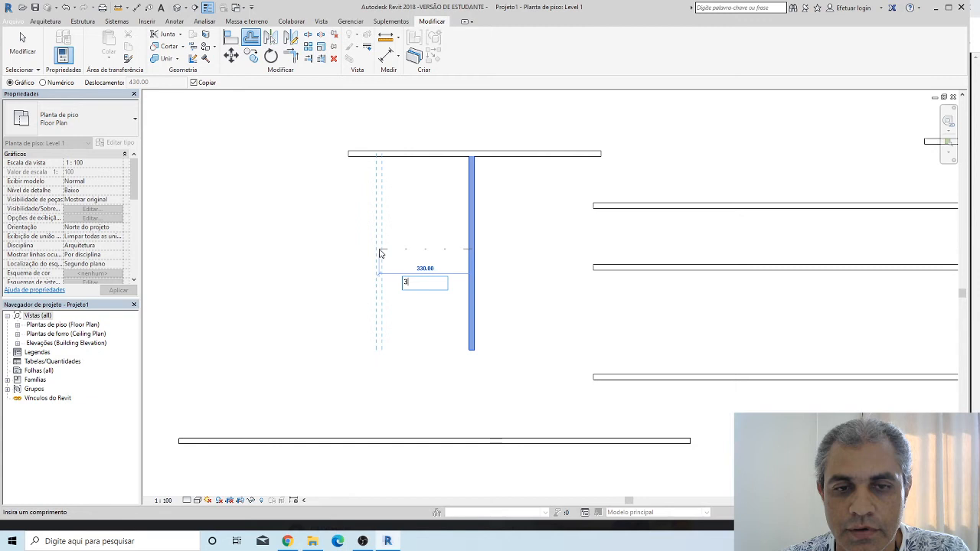
text(00)
key(Return)
Set the Rotate centre at the upper wall's midpoint, then rotate a copy of the top parallel wall about 65° and deselect it
scroll(487, 237, down, 2)
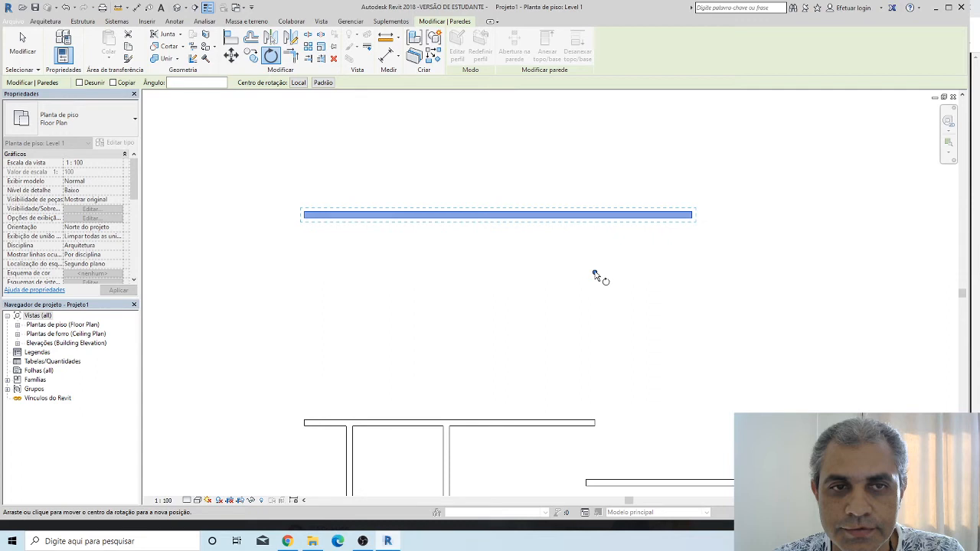
click(497, 214)
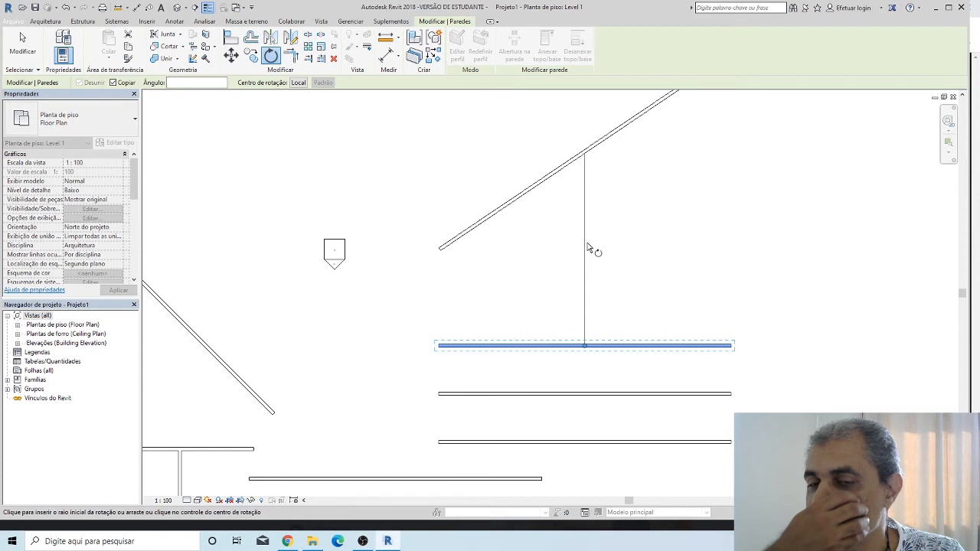
click(588, 247)
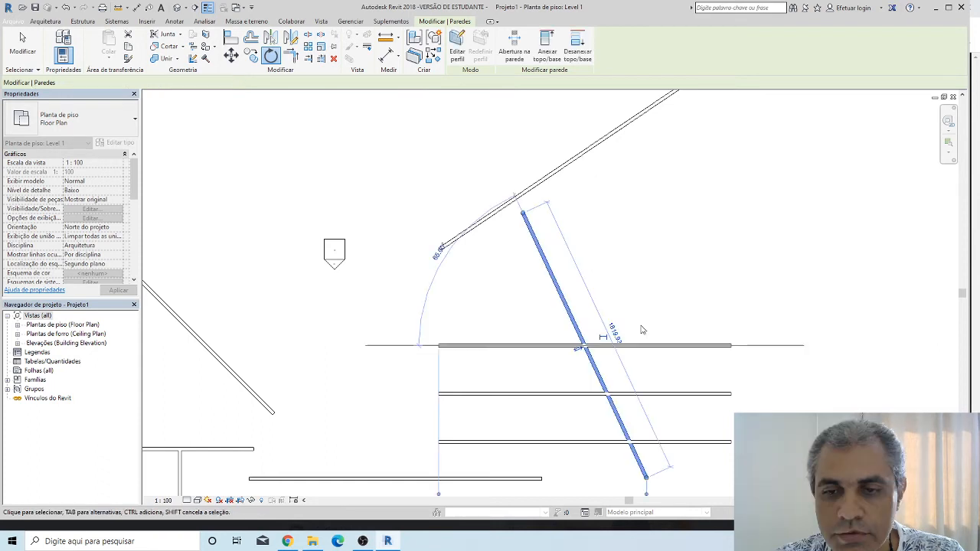
click(641, 327)
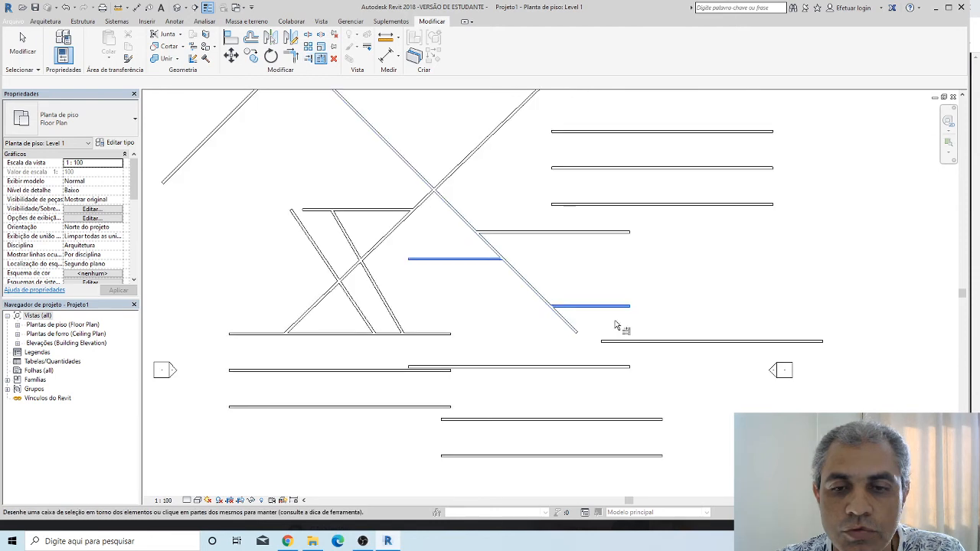
Select the horizontal wall that meets the long diagonal wall, just above the row of split wall segments
scroll(598, 297, up, 2)
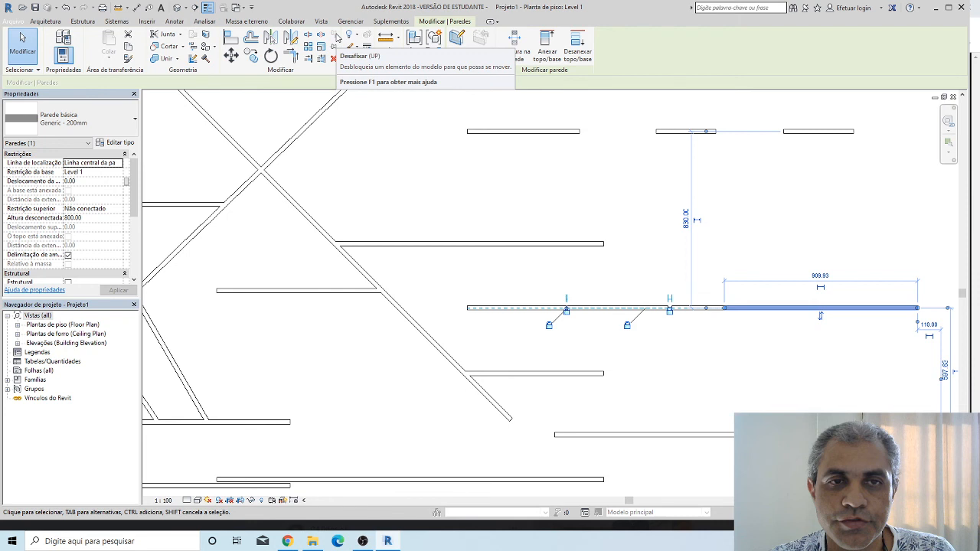
click(531, 244)
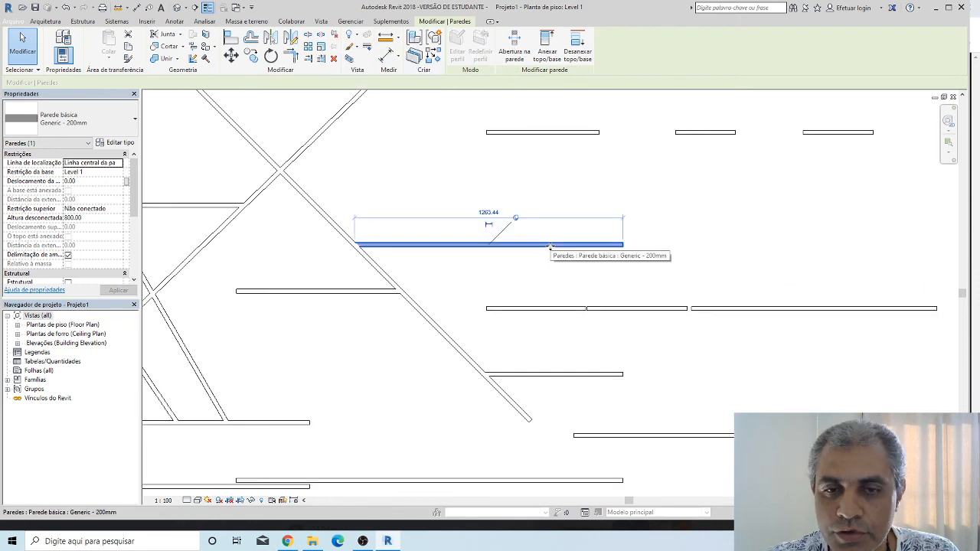